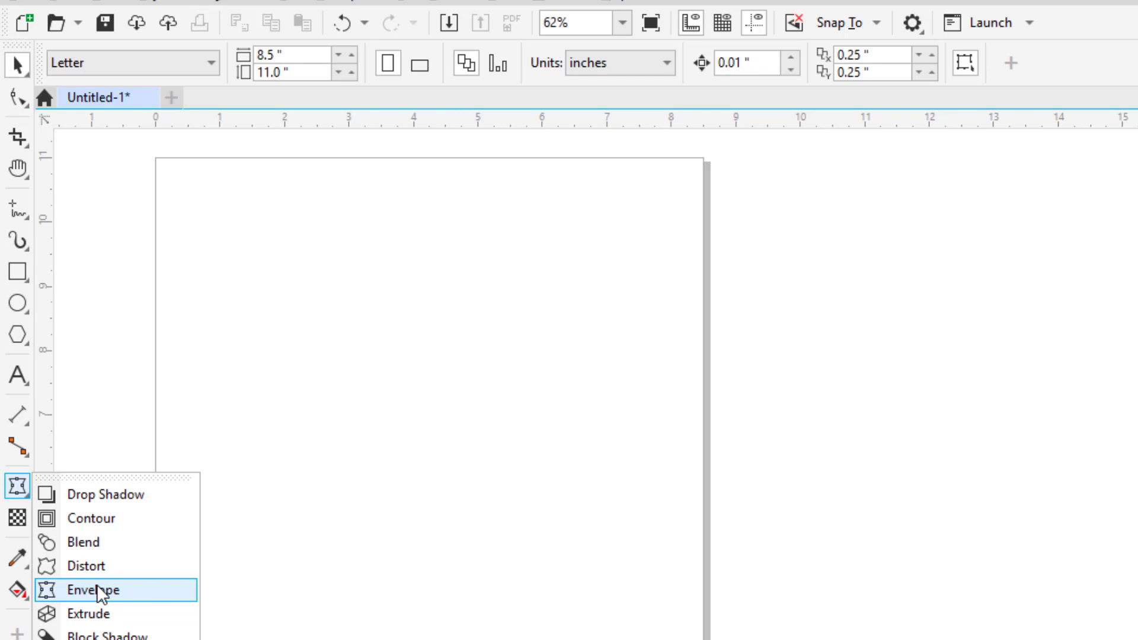
Draw a red-filled ellipse about 2.93 by 2.69 inches and centre it at about X 2.95, Y 7.52 inches
click(21, 303)
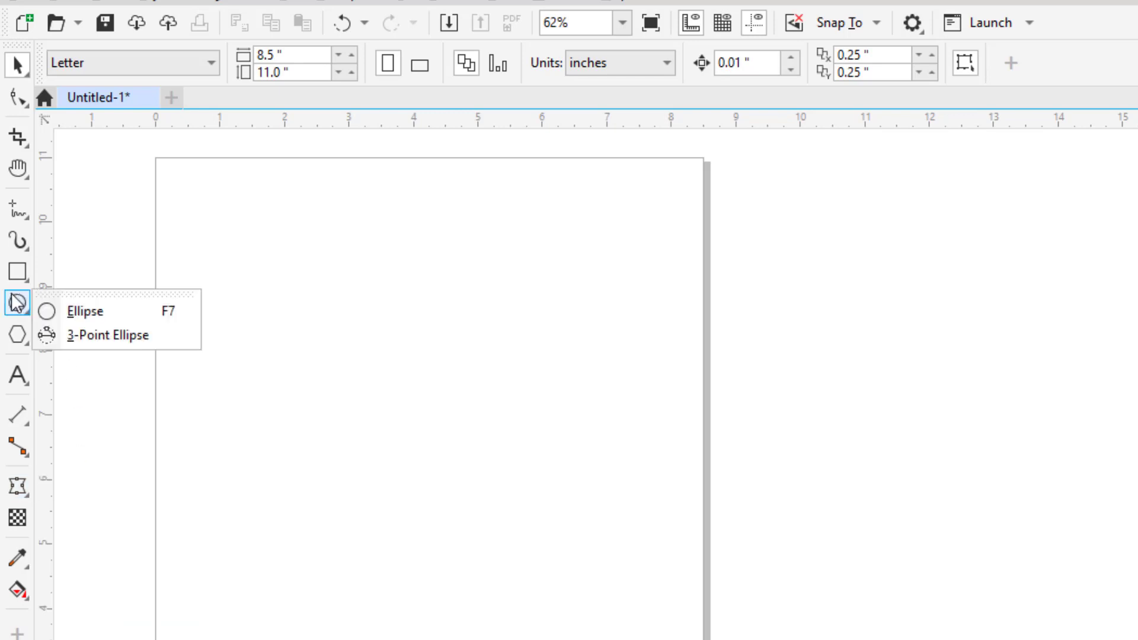
mouse_move(320, 277)
mouse_down()
mouse_move(417, 407)
mouse_move(522, 464)
mouse_up()
click(18, 65)
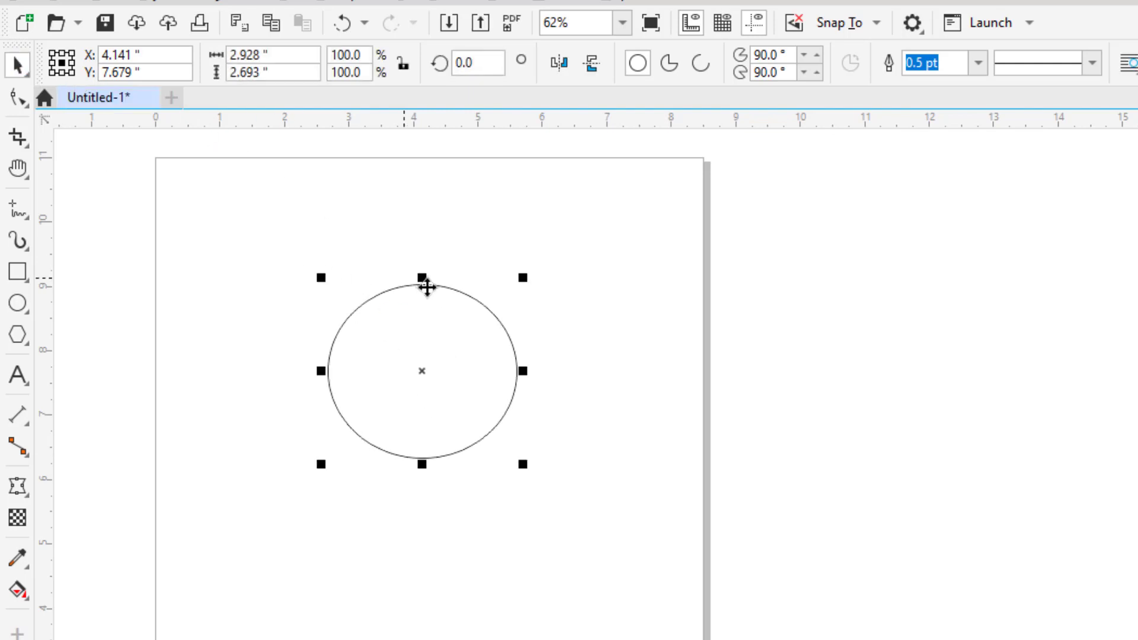
drag(425, 288, 383, 299)
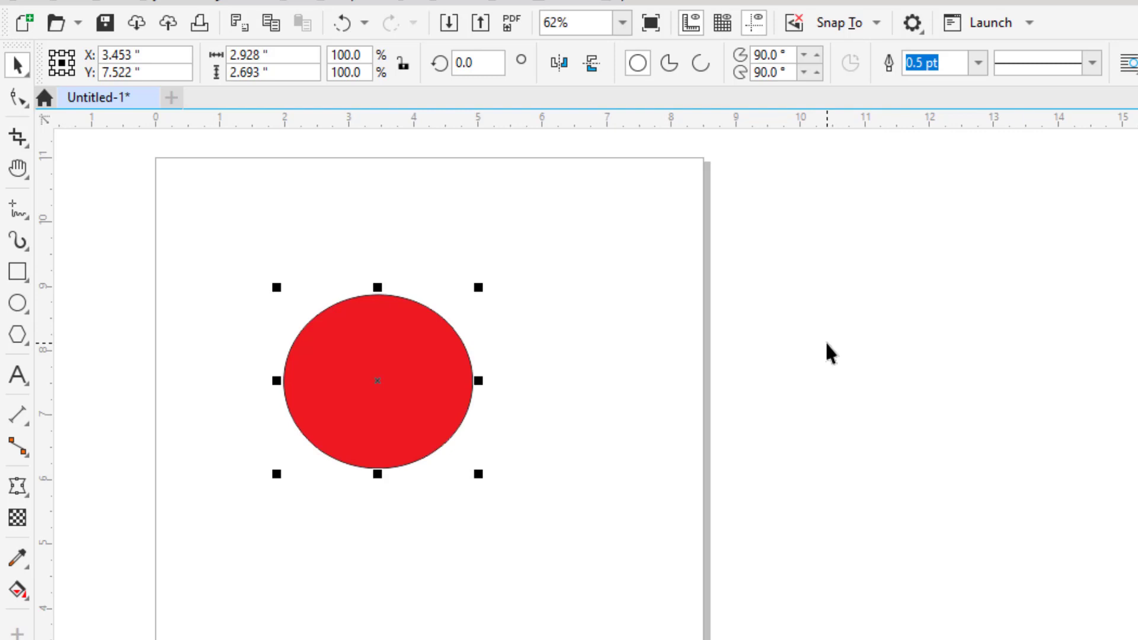
drag(442, 345, 409, 350)
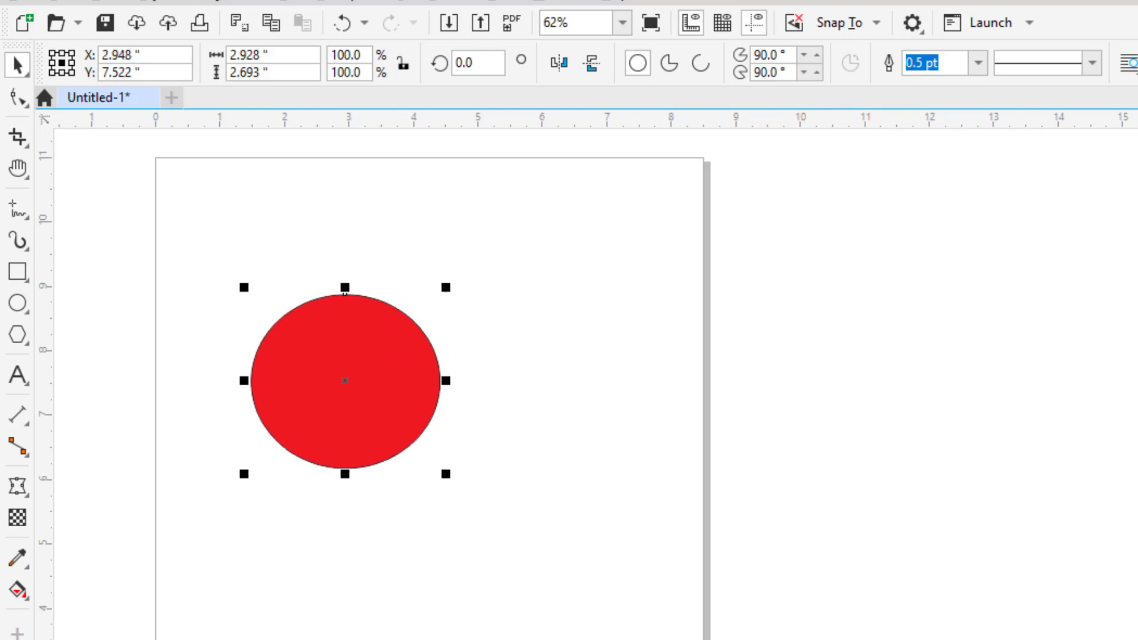
Apply an envelope to the ellipse, lowering its top middle node, nudging the side nodes outward and pulling the bottom middle node down to form a heart
click(17, 489)
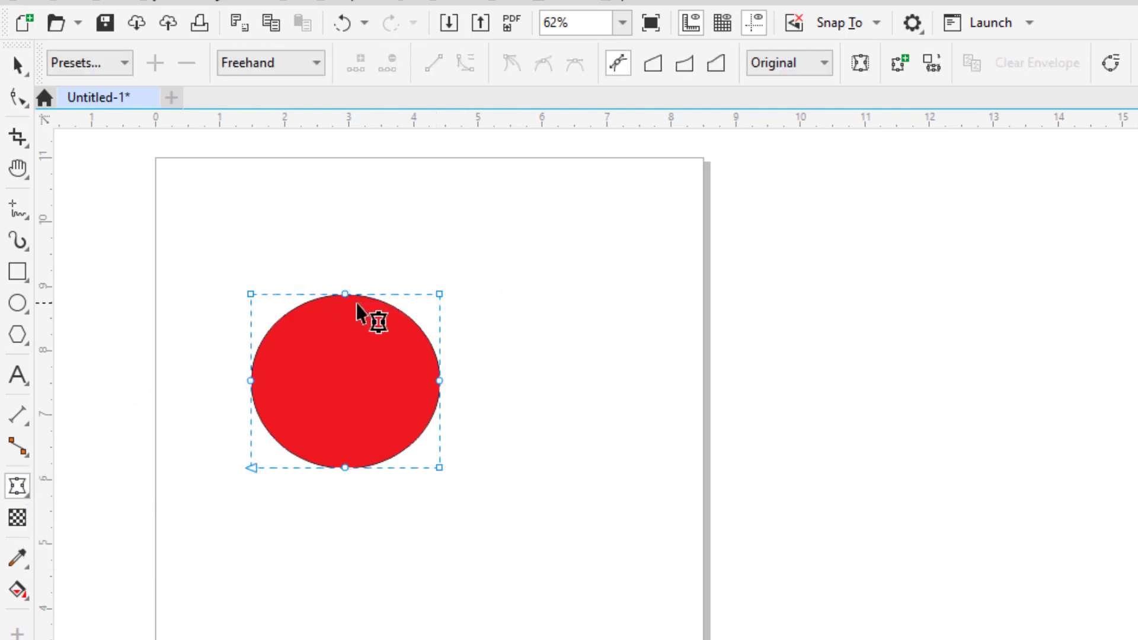
drag(344, 296, 346, 318)
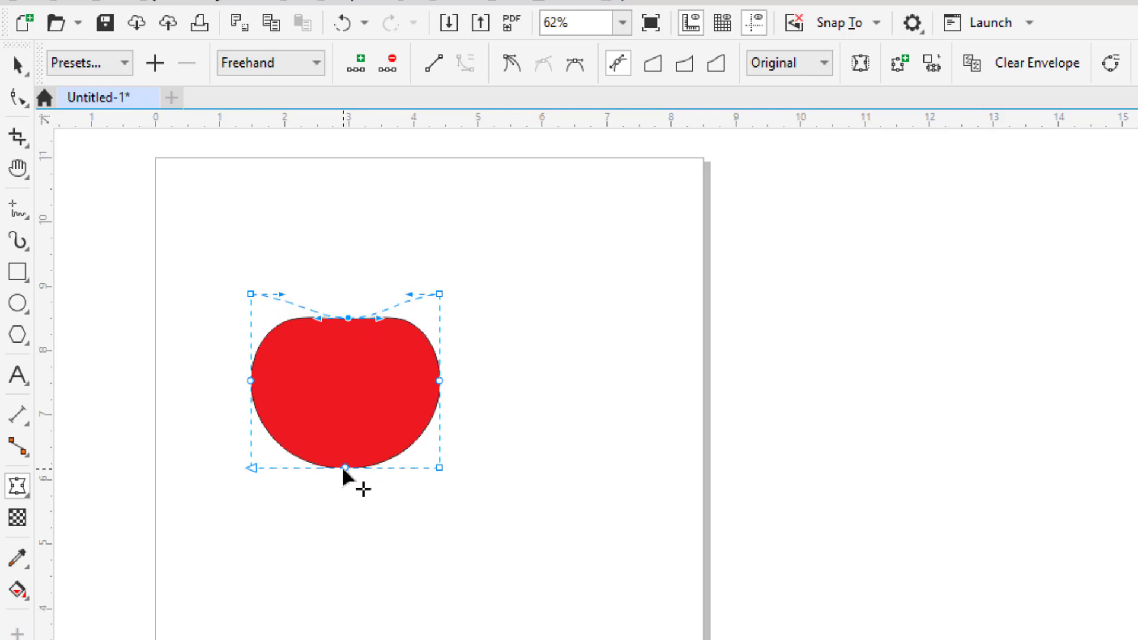
drag(345, 467, 348, 432)
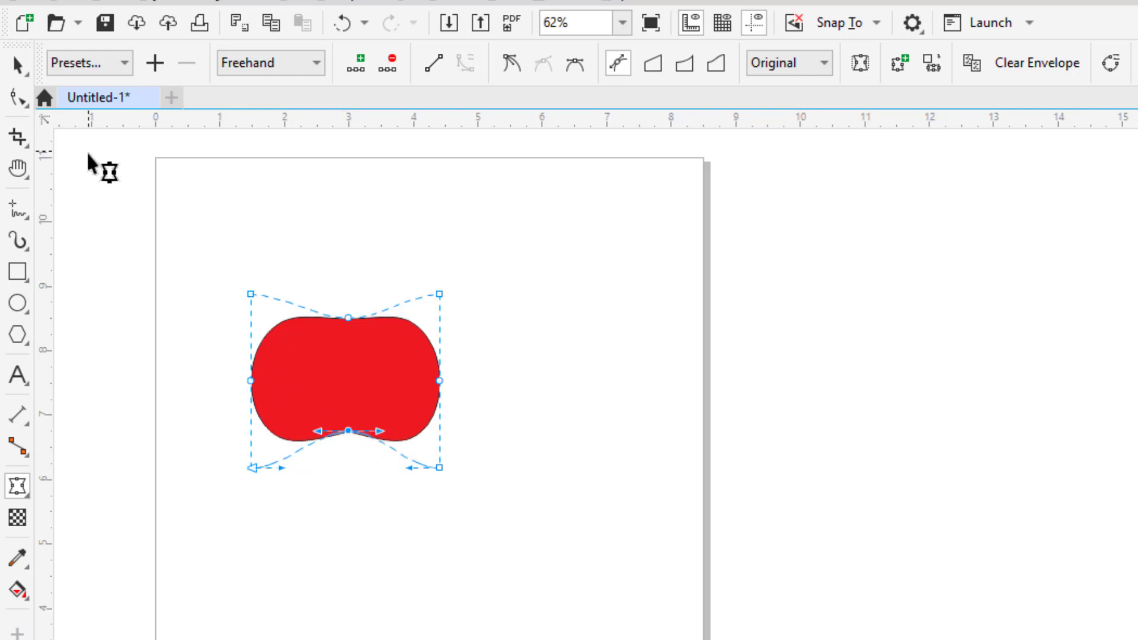
drag(439, 381, 428, 382)
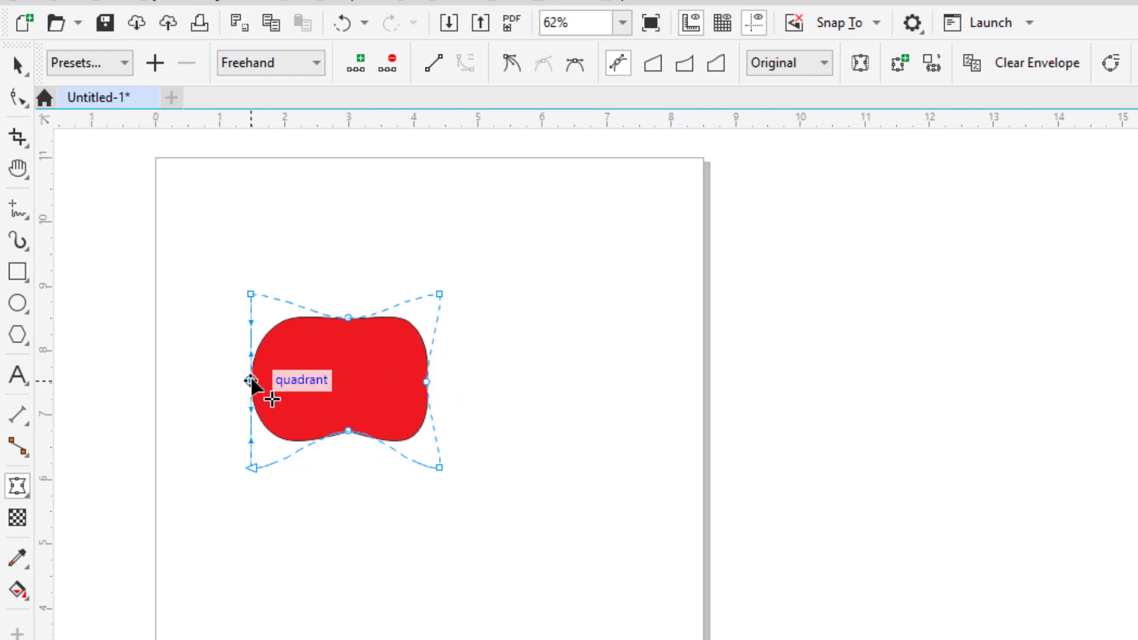
mouse_move(251, 381)
mouse_down()
mouse_move(266, 379)
mouse_move(248, 378)
mouse_up()
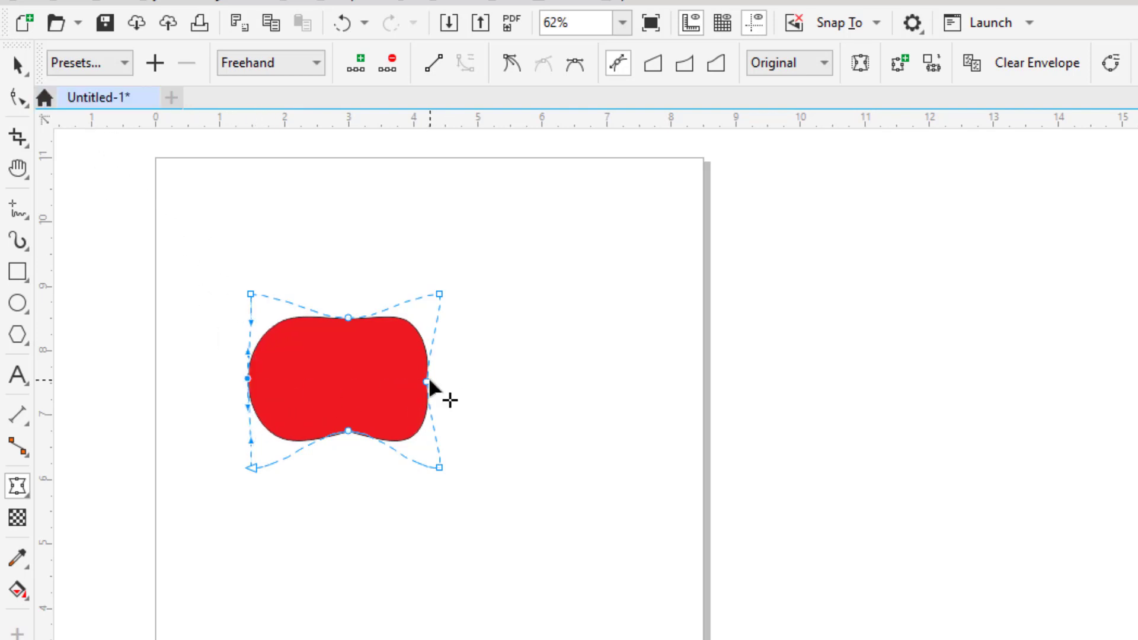
drag(428, 382, 446, 384)
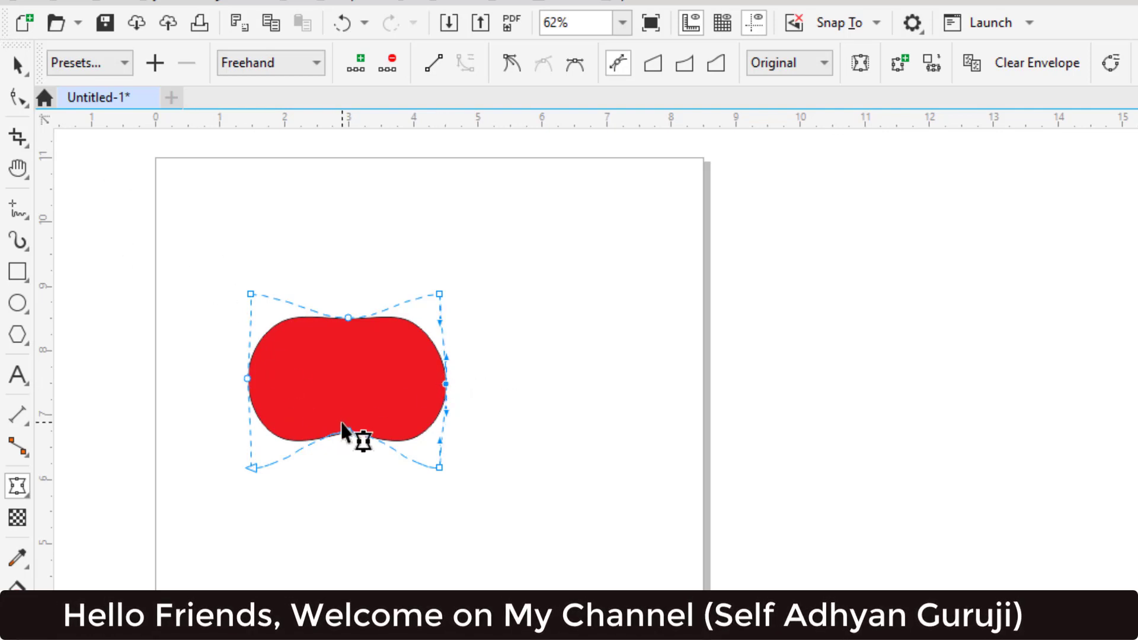
drag(341, 423, 351, 495)
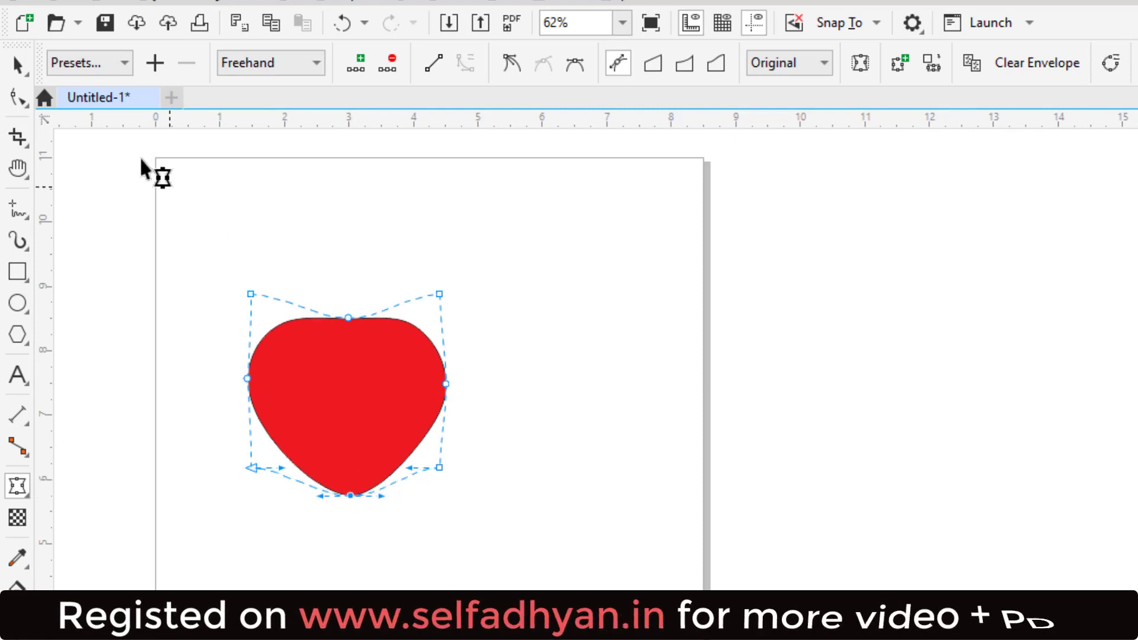
Move the heart to about X 3.88, Y 6.99 inches and lower its envelope's top middle node to deepen the notch
click(17, 64)
click(196, 192)
drag(388, 396, 446, 405)
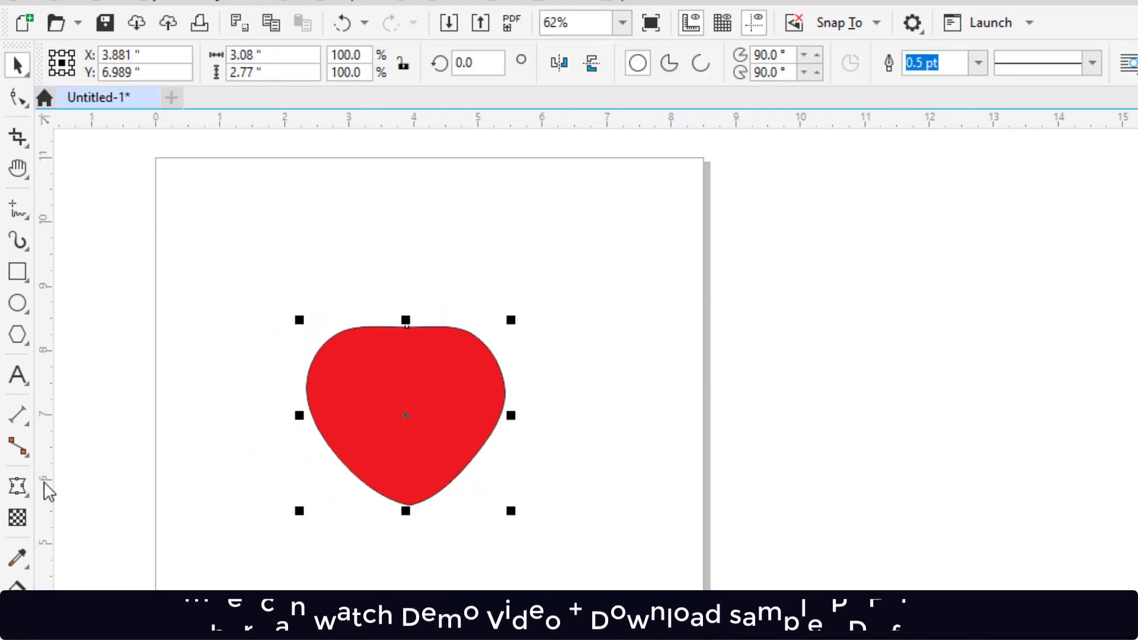
click(18, 486)
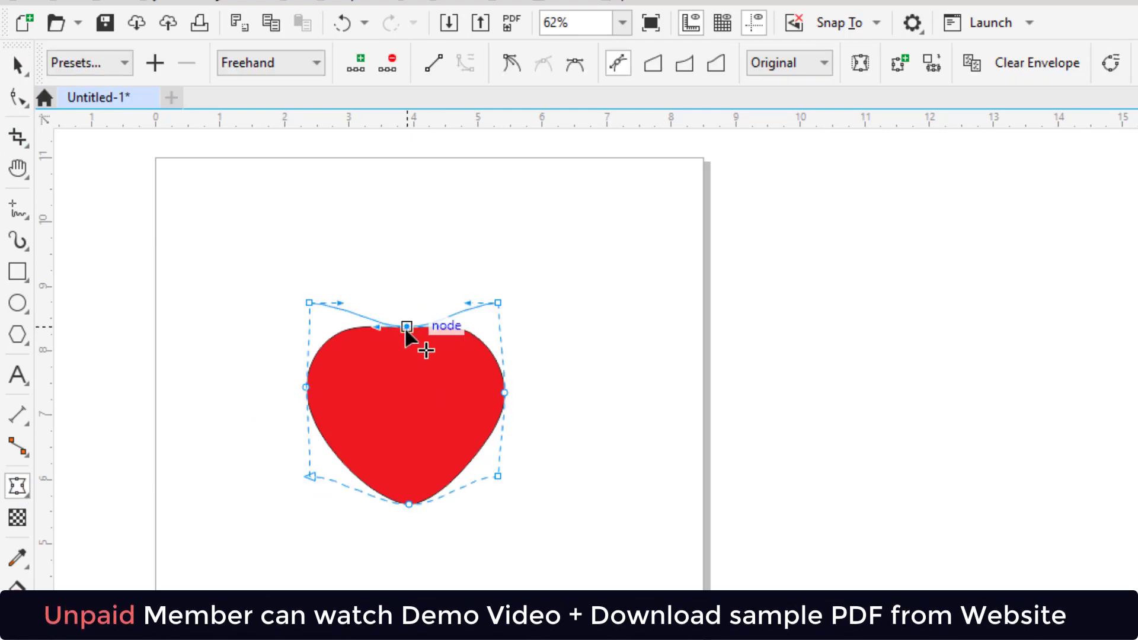
drag(406, 327, 403, 355)
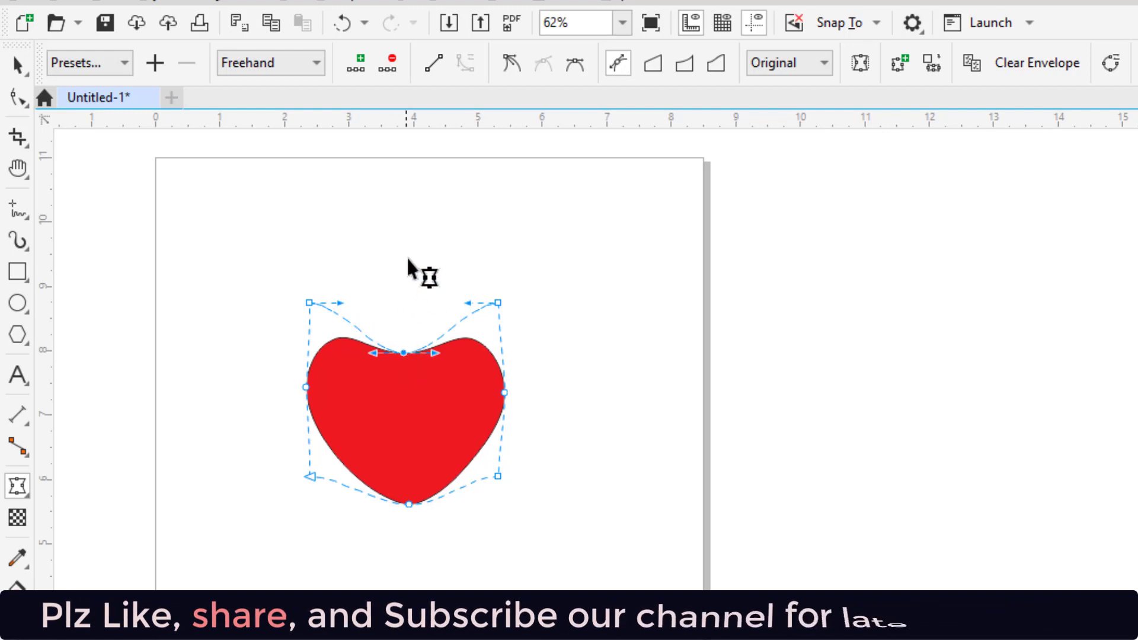
Try converting the envelope segment left of the heart's top middle node to a straight line
click(434, 64)
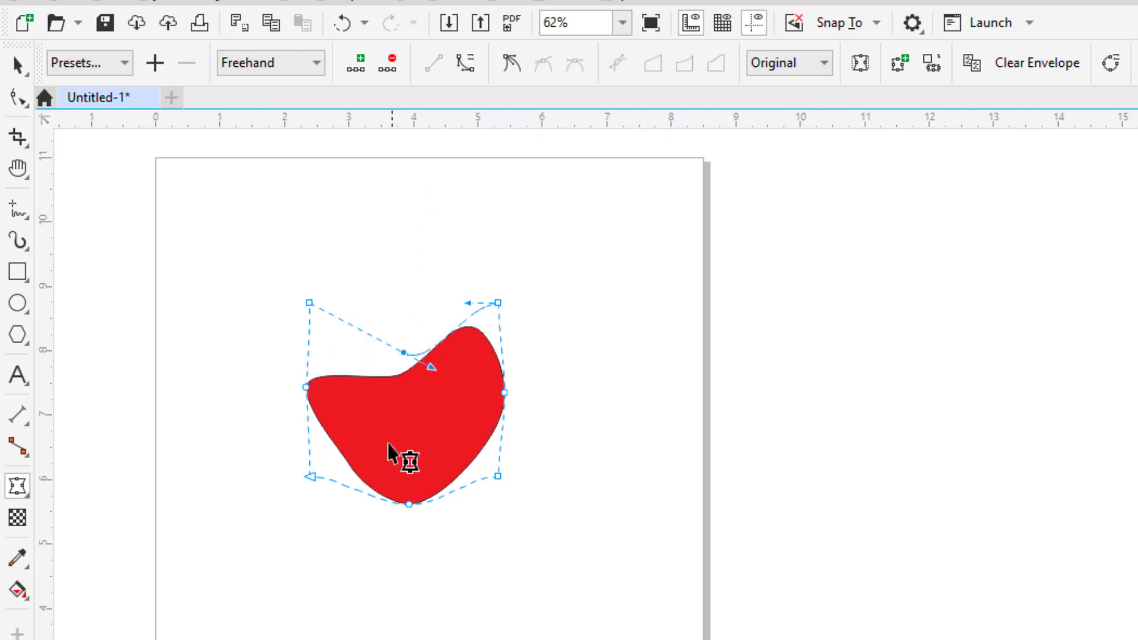
key(ctrl+z)
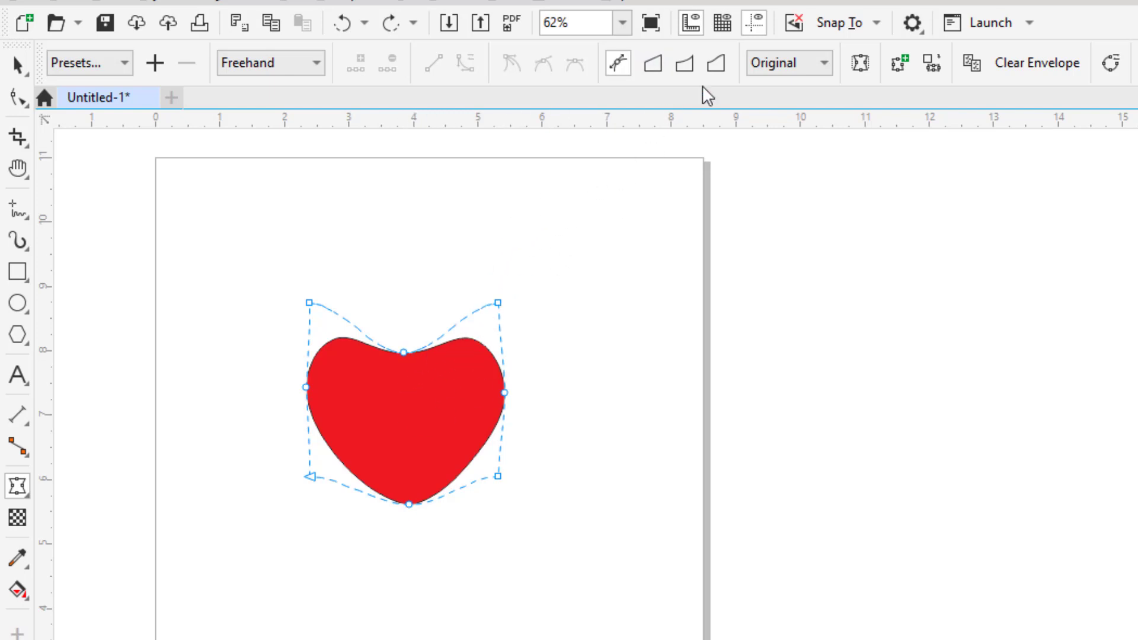
Switch the heart's envelope to Single-arc mode and lower its upper-right corner node slightly
click(660, 64)
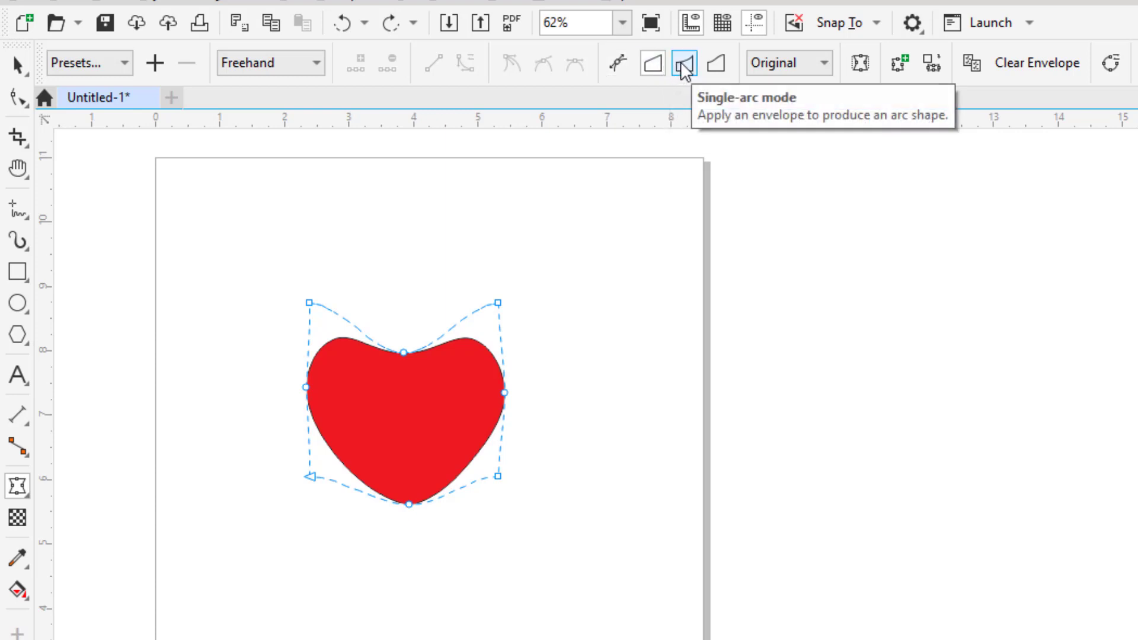
click(683, 63)
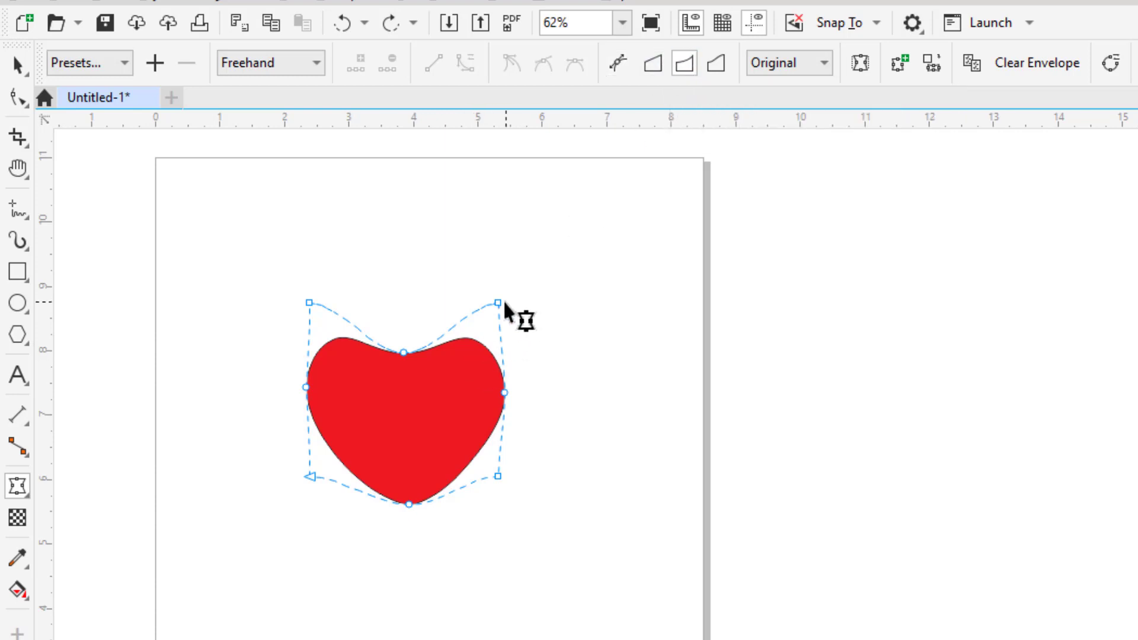
mouse_move(498, 303)
mouse_down()
mouse_move(499, 259)
mouse_move(498, 313)
mouse_up()
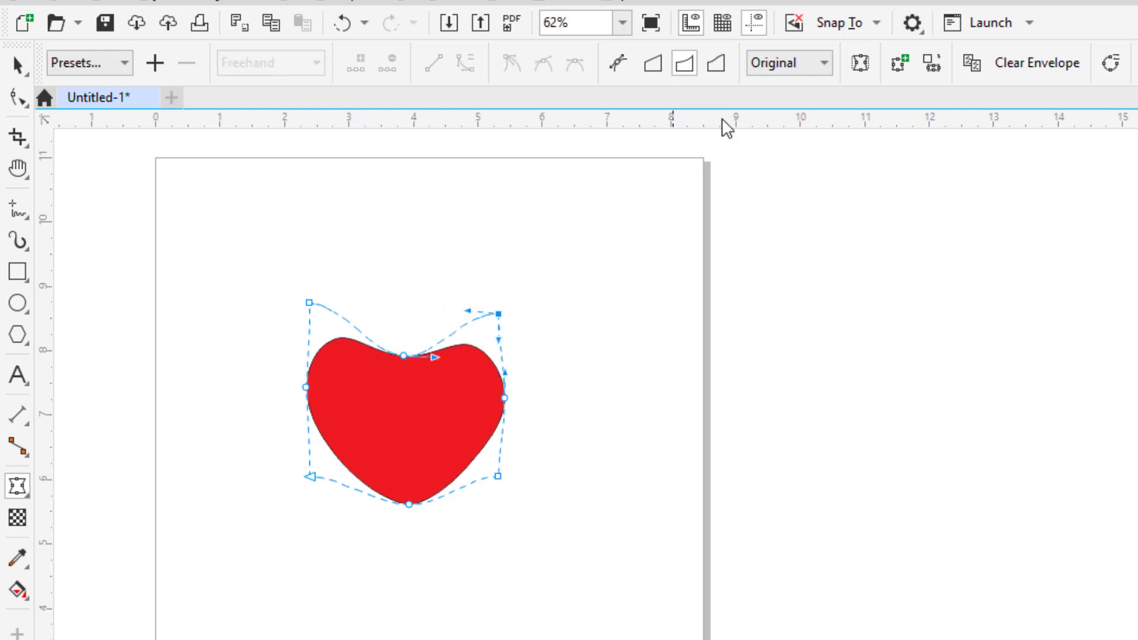
Clear the envelope from the heart and delete the remaining red ellipse
click(1008, 65)
click(1008, 65)
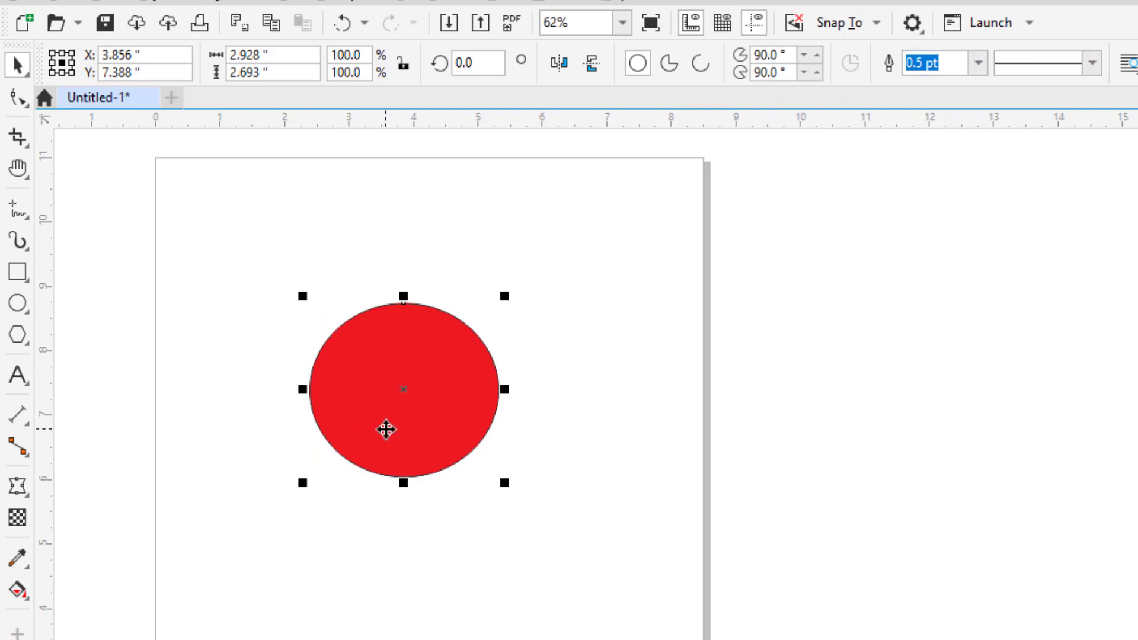
key(Delete)
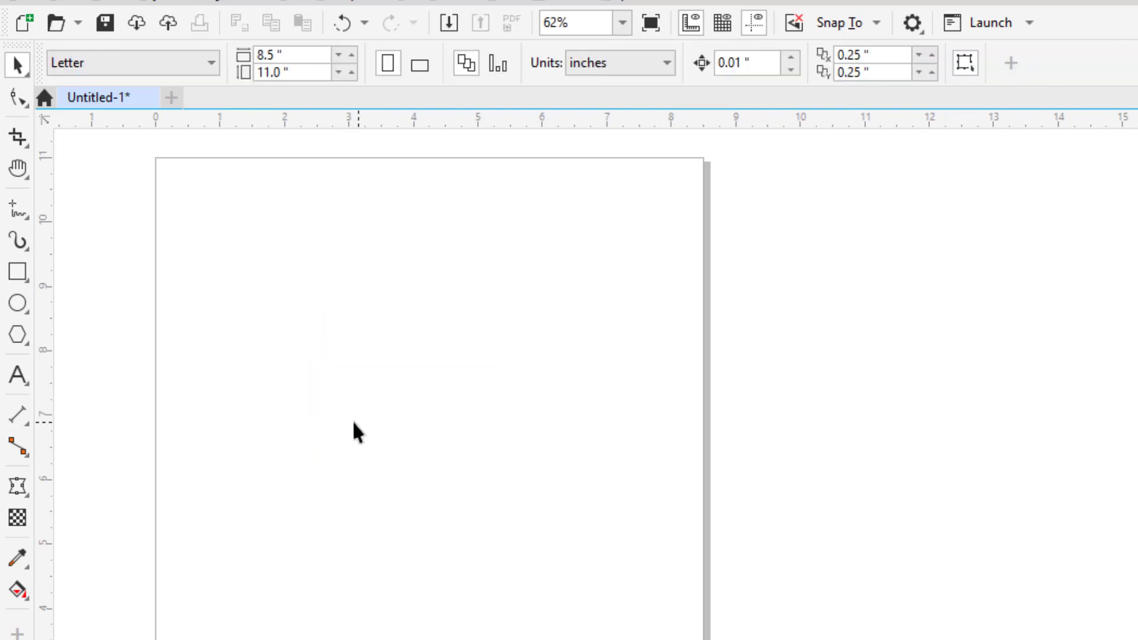
Add the text INDIA in Arial, enlarge it to about 145.5 pt and centre it at about X 3.46, Y 7.45 inches
click(17, 375)
click(318, 372)
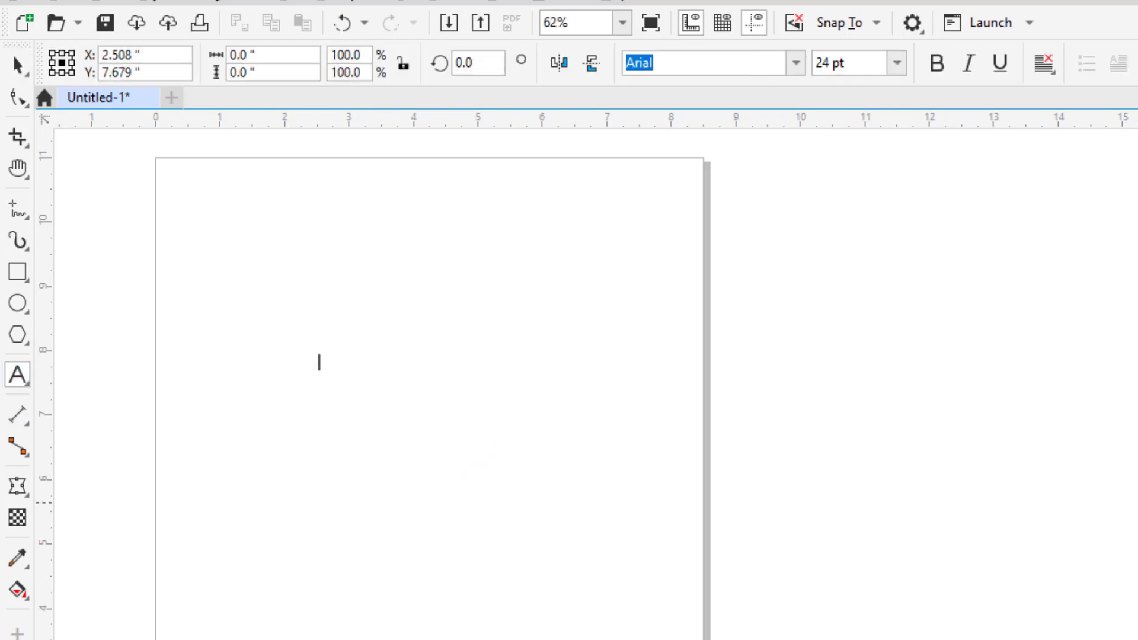
text(INDIA)
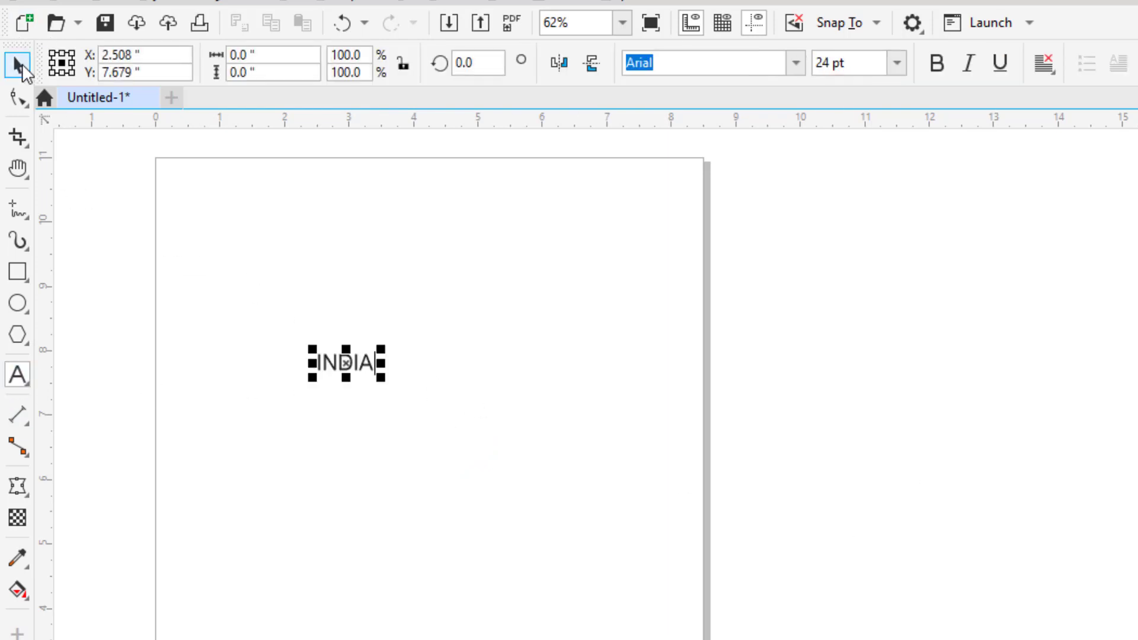
click(21, 67)
drag(381, 378, 522, 452)
drag(381, 363, 415, 387)
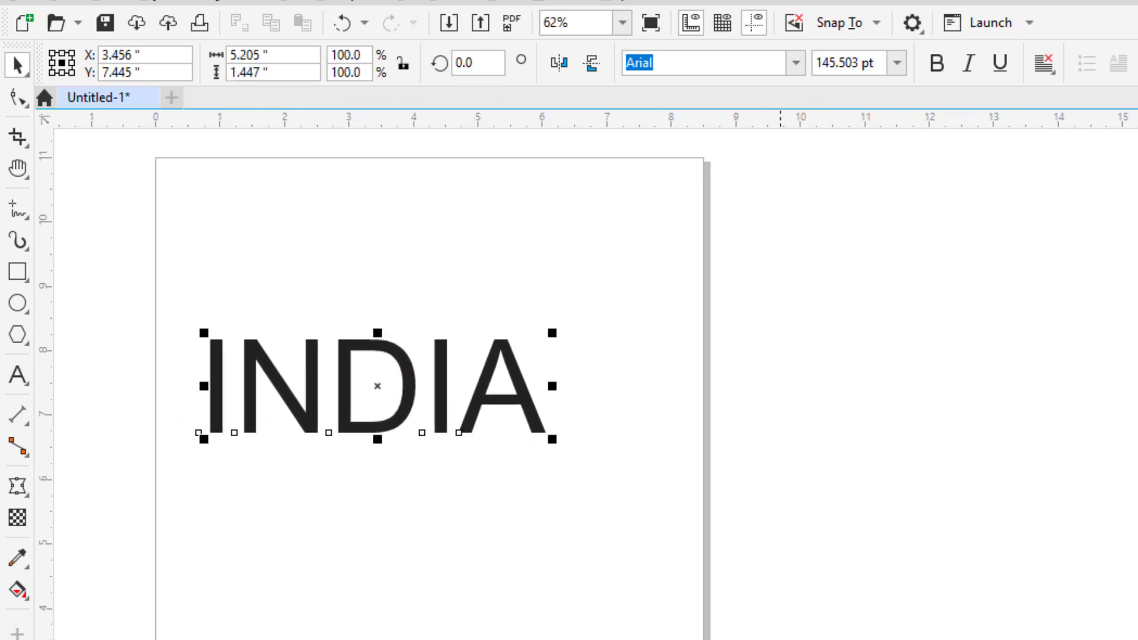
Apply an envelope to the INDIA text, raising its top middle node into an arch and adjusting the curve handles on the arch's right side
click(14, 489)
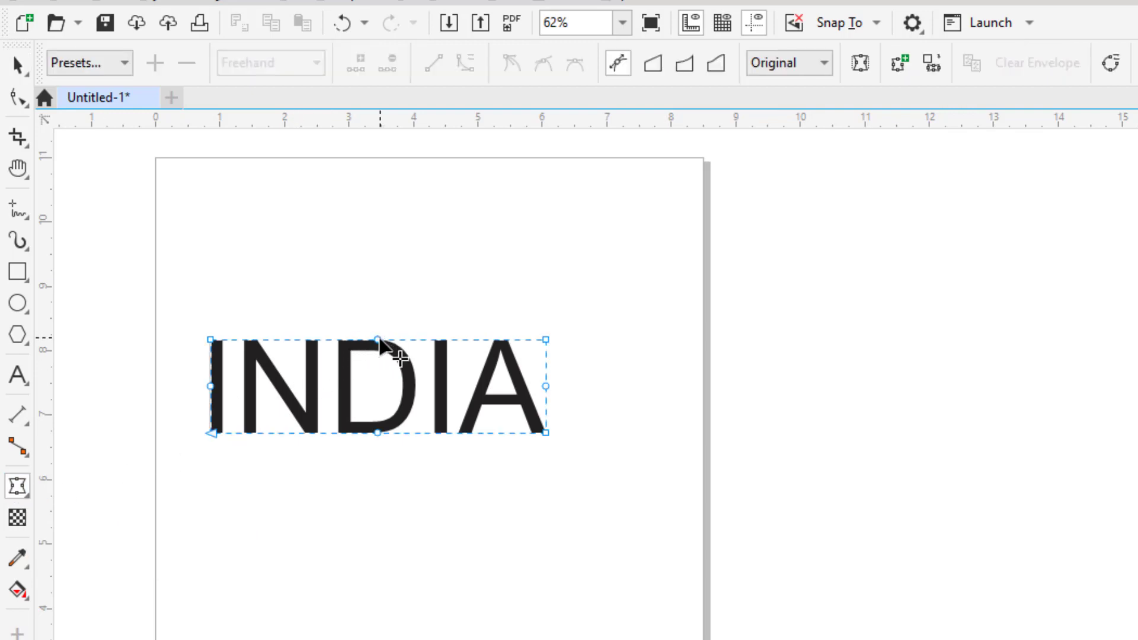
drag(380, 342, 381, 248)
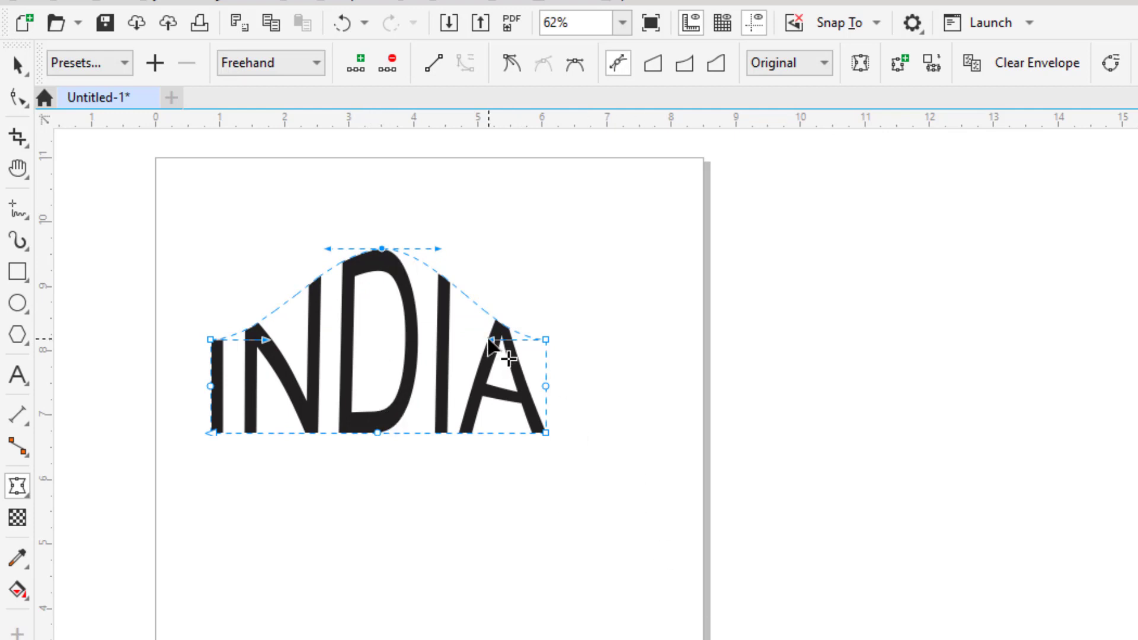
drag(489, 340, 436, 342)
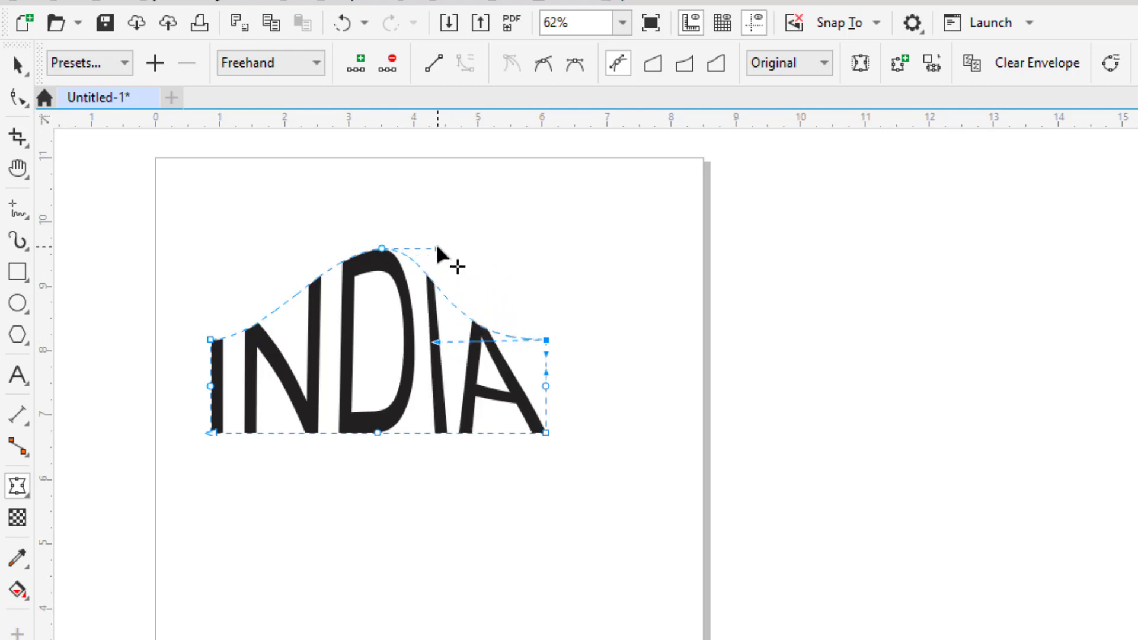
drag(442, 248, 474, 249)
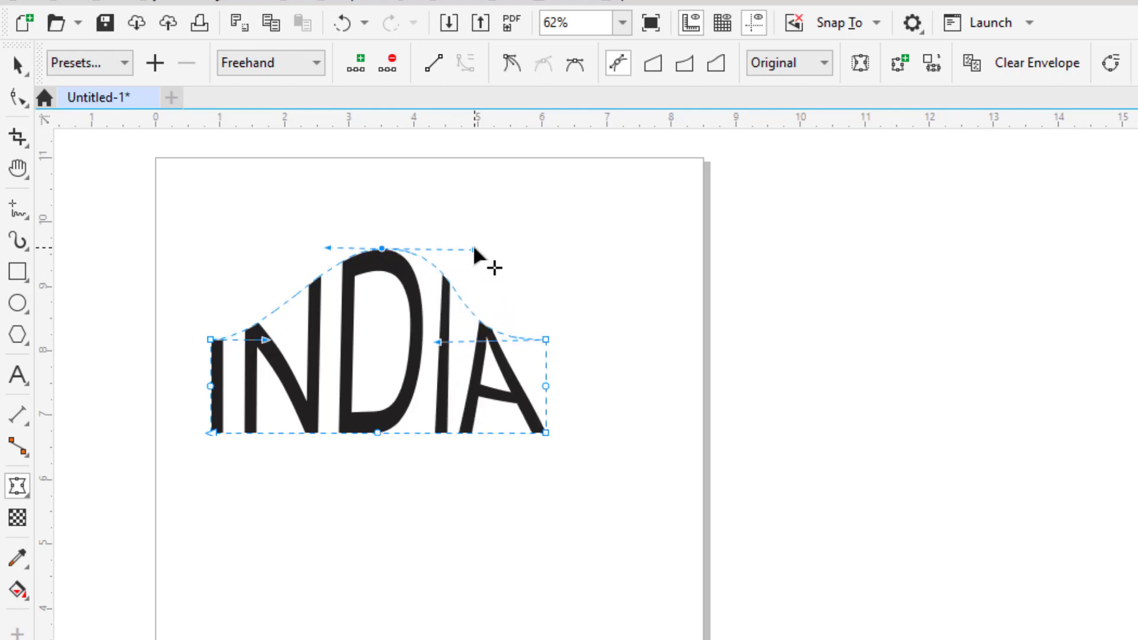
Reopen the INDIA text's envelope for editing and raise its top middle node slightly higher
click(16, 65)
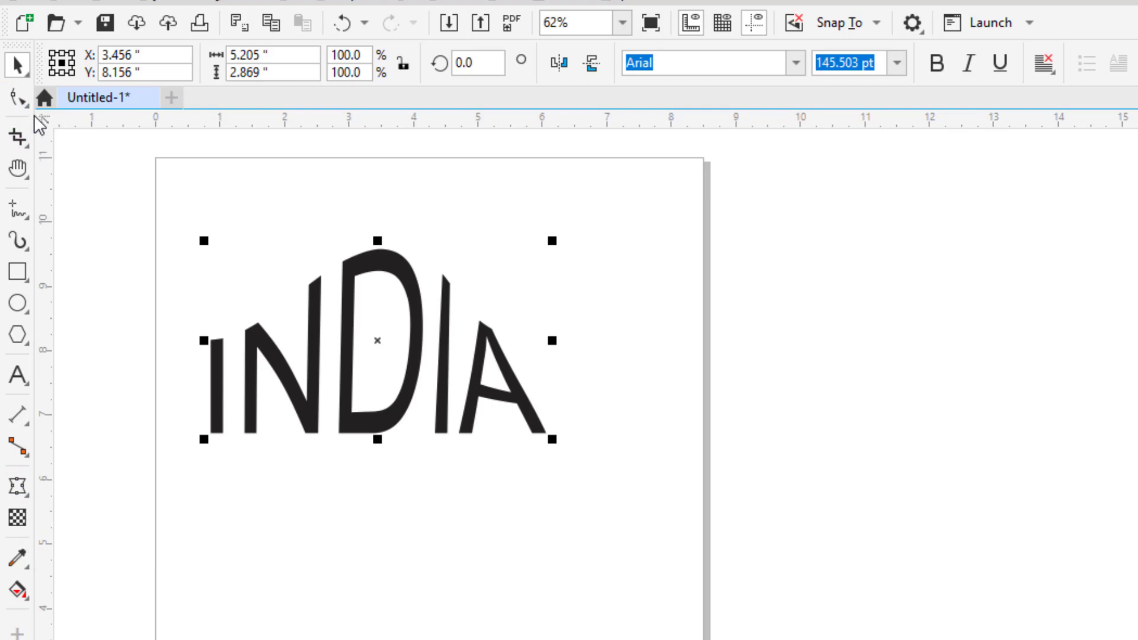
key(ctrl+F7)
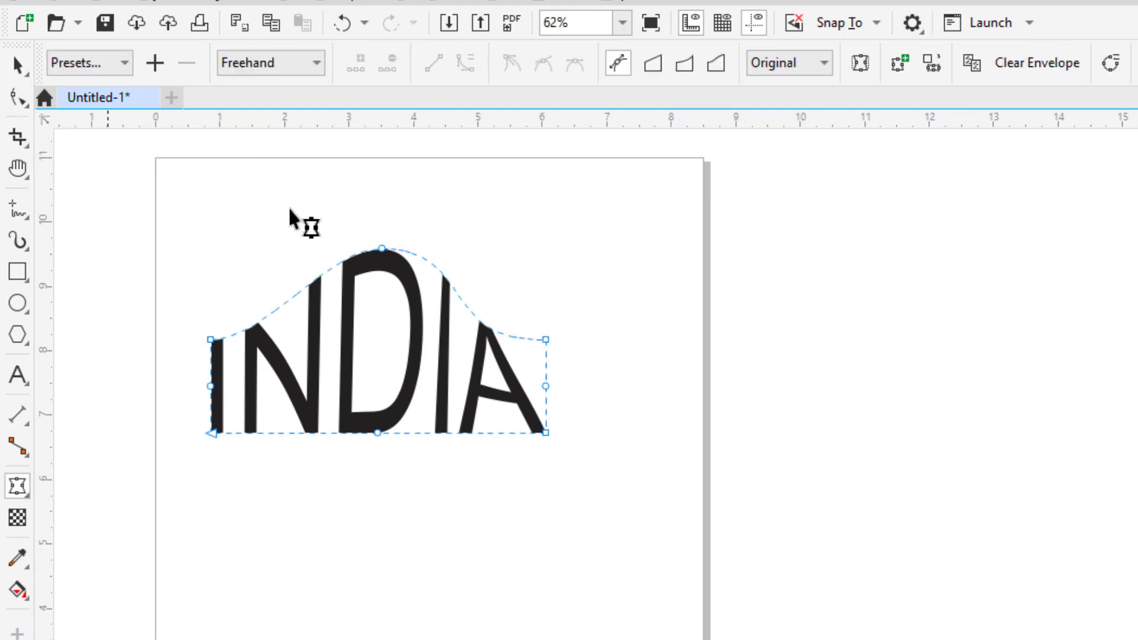
click(385, 247)
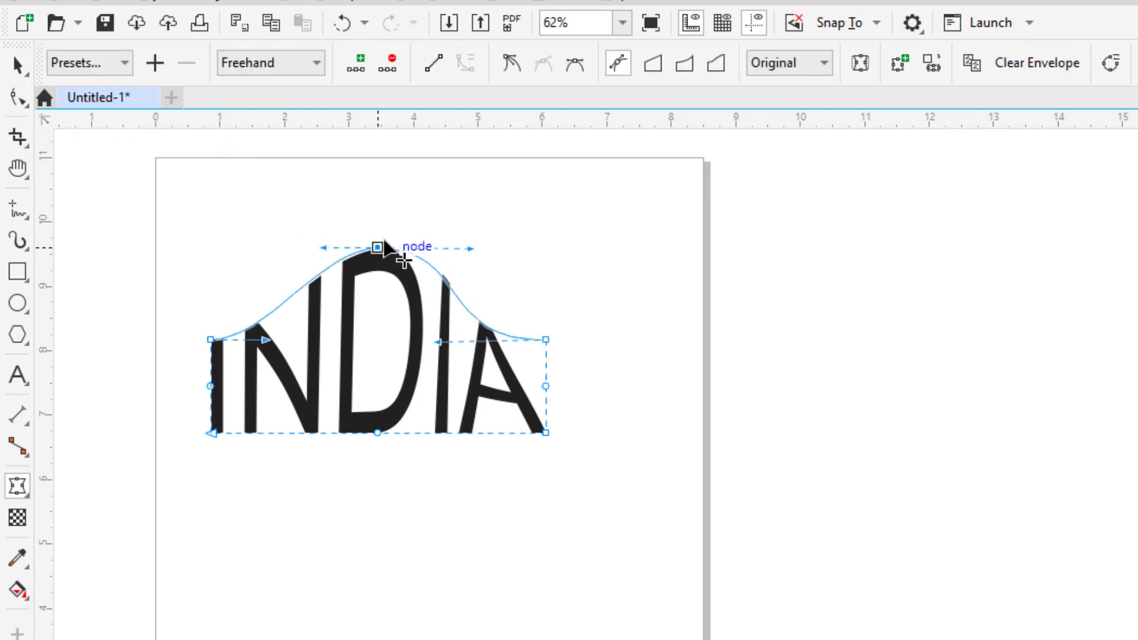
drag(384, 247, 385, 236)
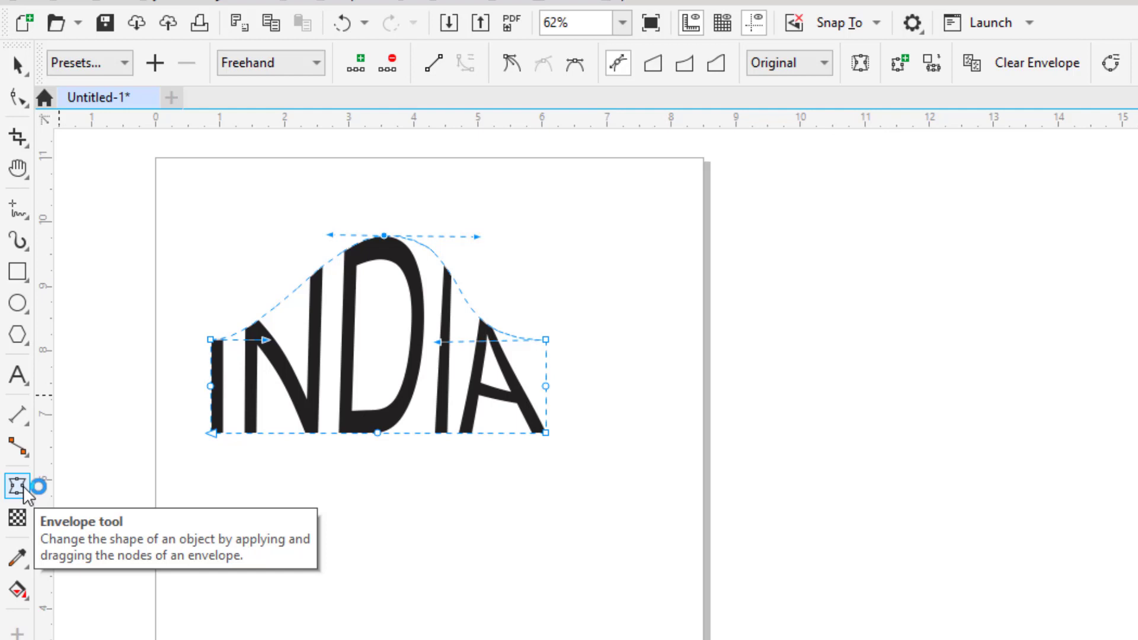
Compare the Original and Putty mapping modes on the INDIA text's envelope, finishing with Putty
click(788, 63)
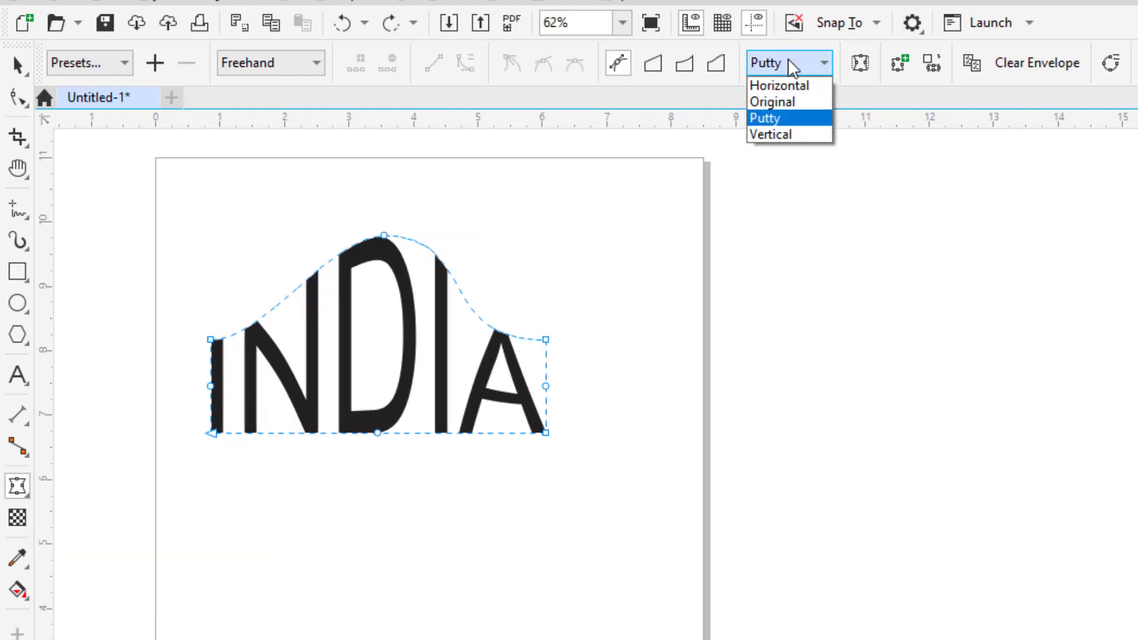
click(792, 102)
click(794, 69)
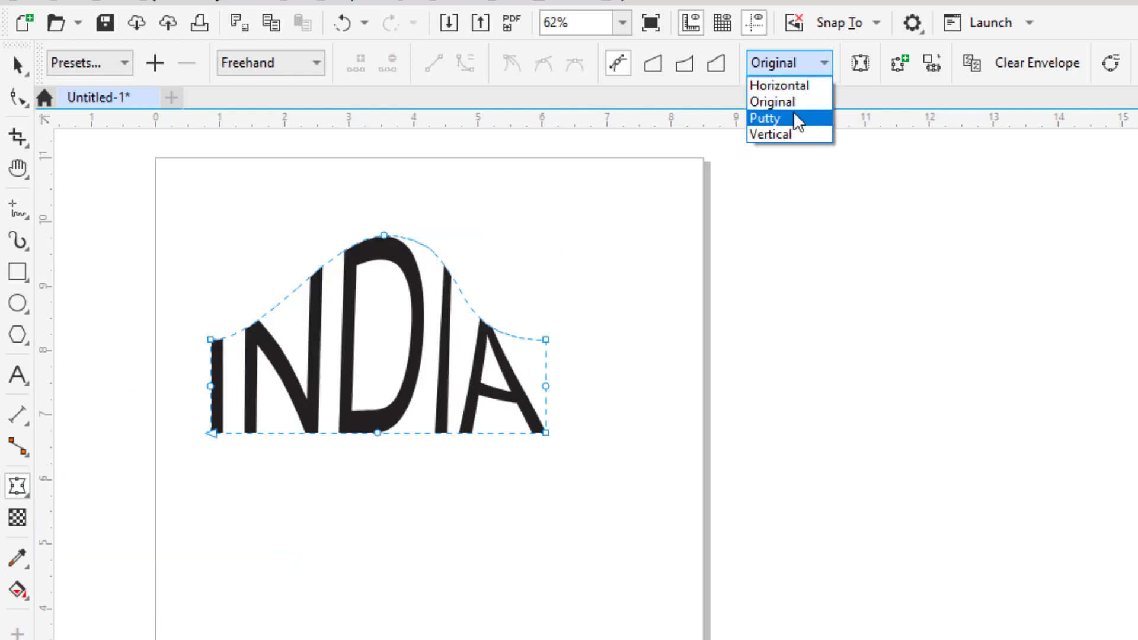
click(790, 120)
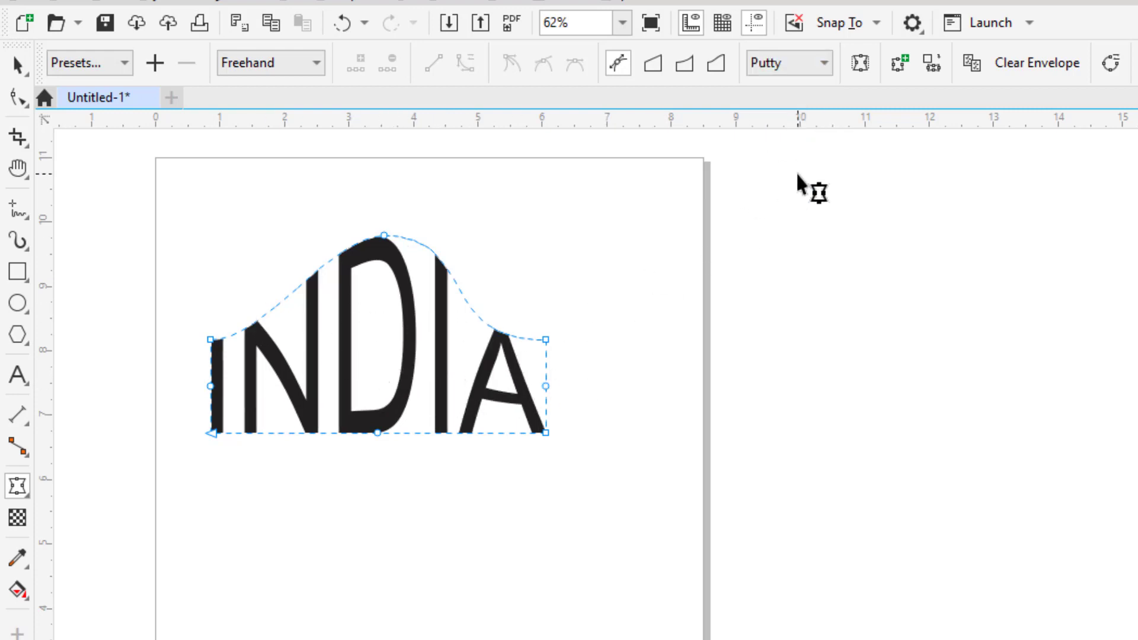
Try the Rectilinear, Pinch and Push Down envelope presets on the INDIA text, finishing with Push Up
click(116, 60)
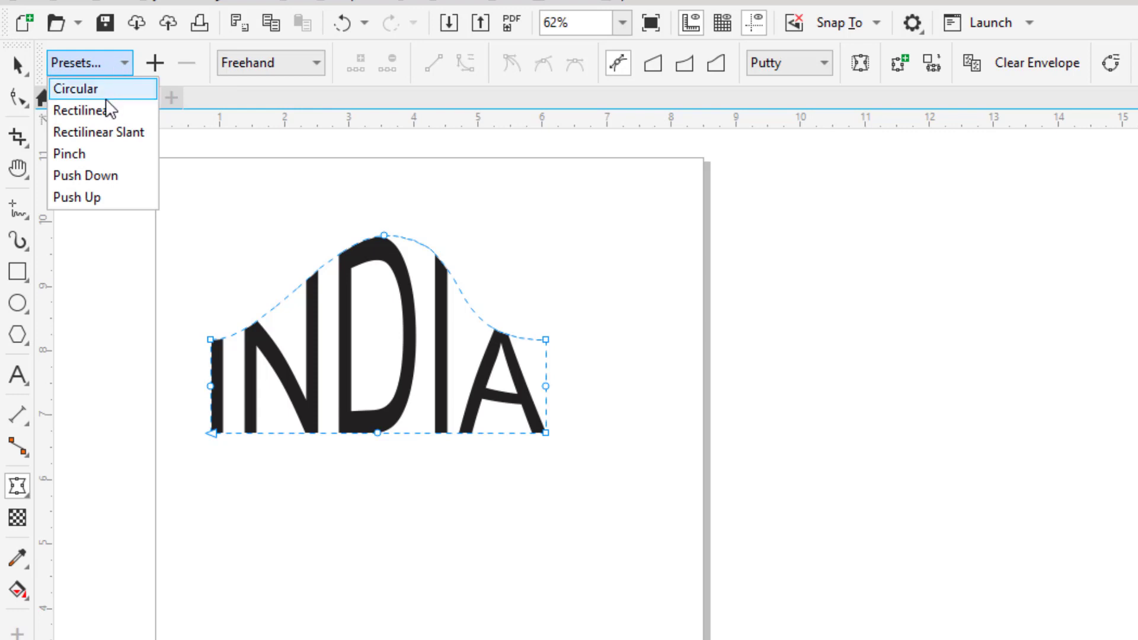
click(83, 111)
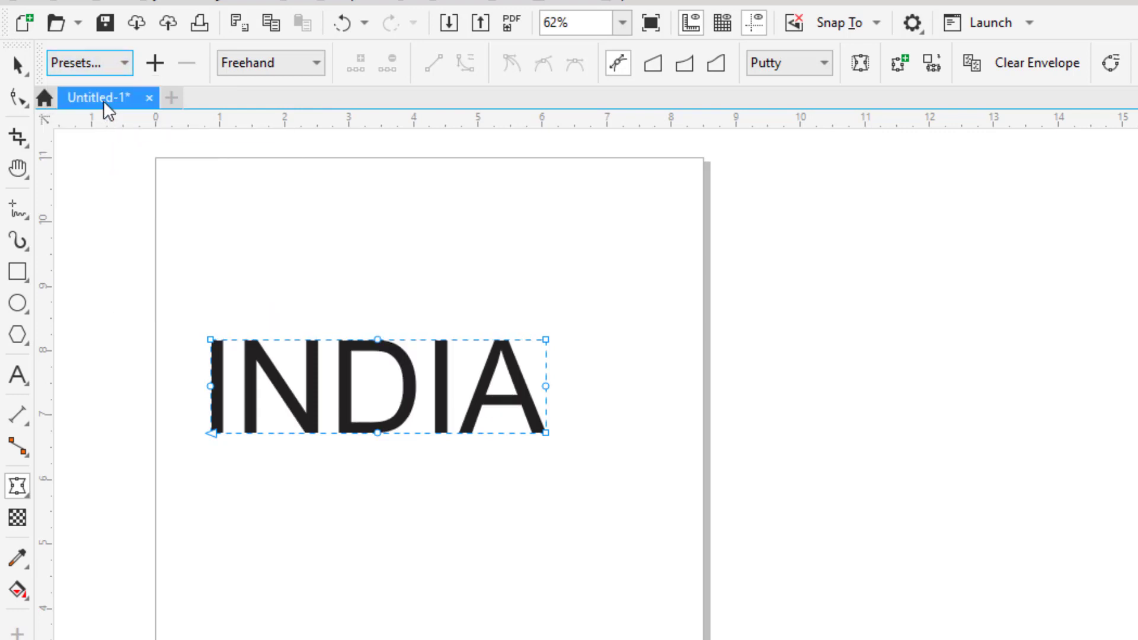
click(103, 69)
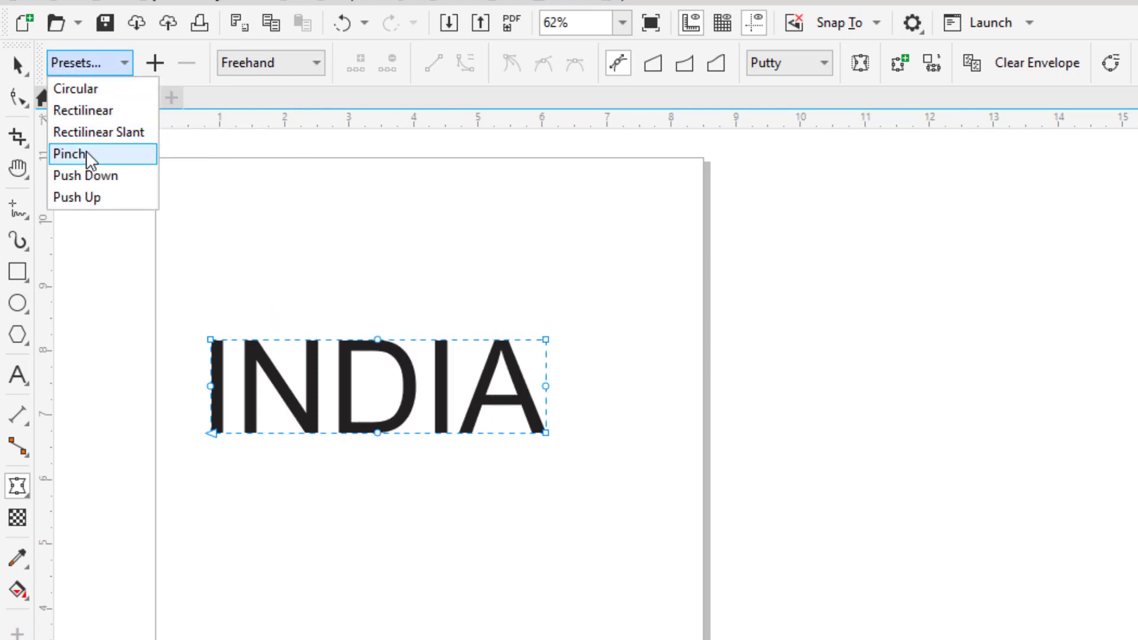
click(87, 153)
click(89, 64)
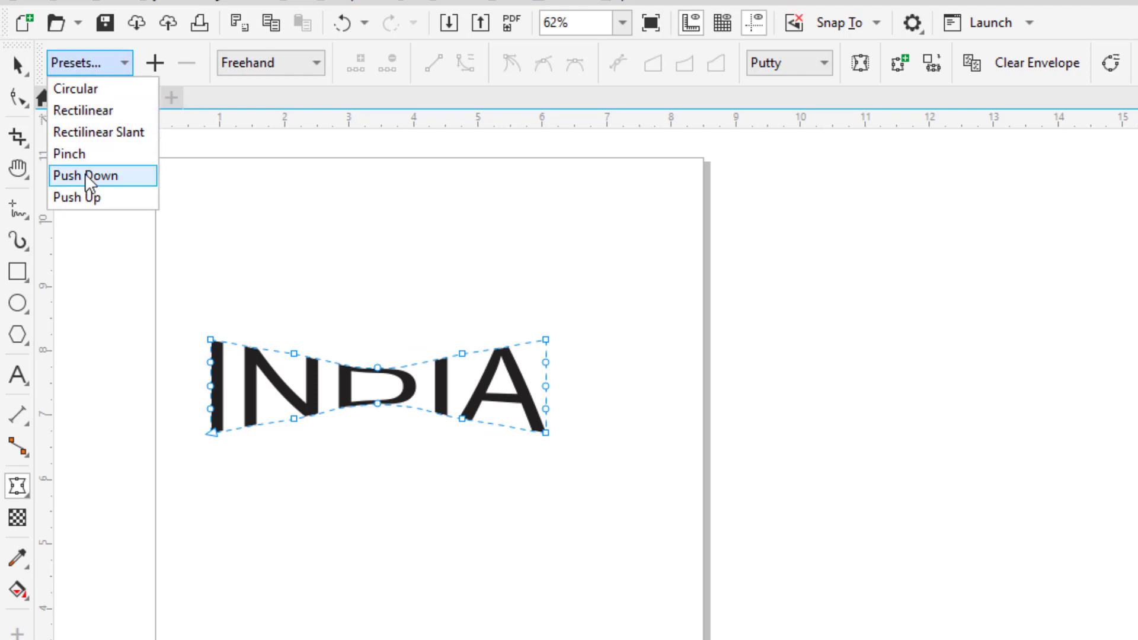
click(84, 176)
click(105, 69)
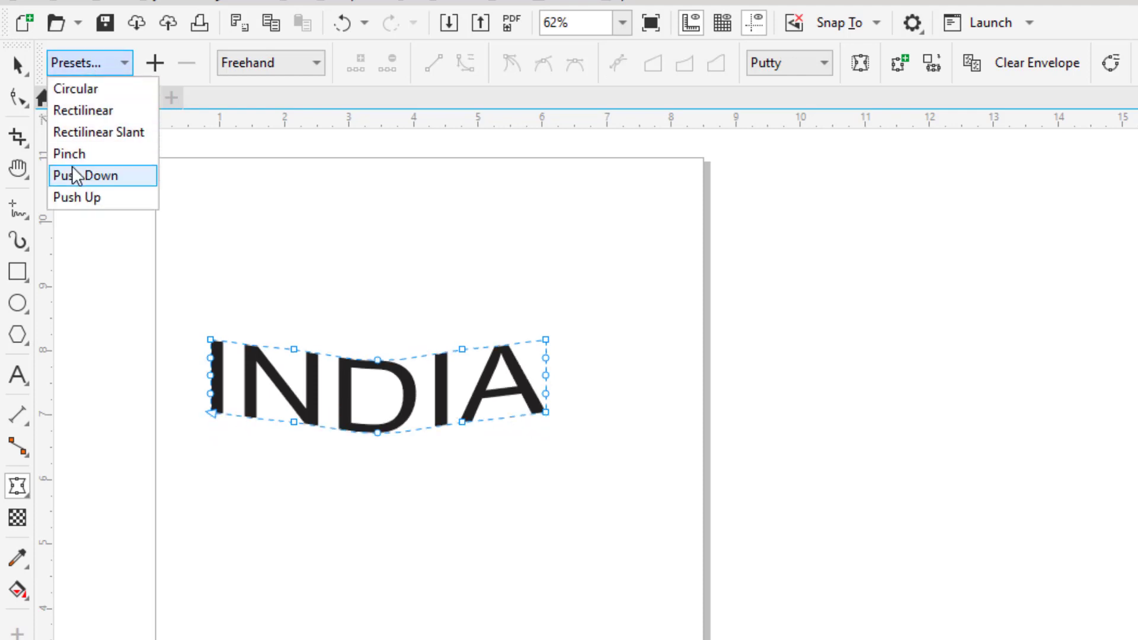
click(98, 197)
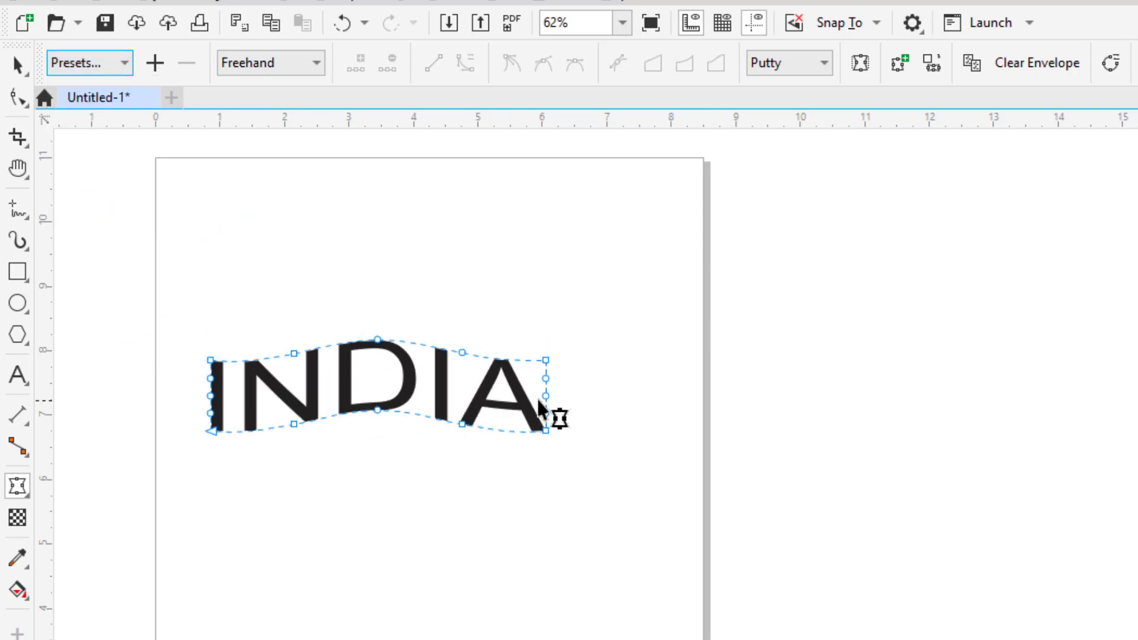
Flare the INDIA envelope's right end by raising its upper corner node and lowering its lower one slightly outward, and show the available effect tools
drag(546, 360, 555, 316)
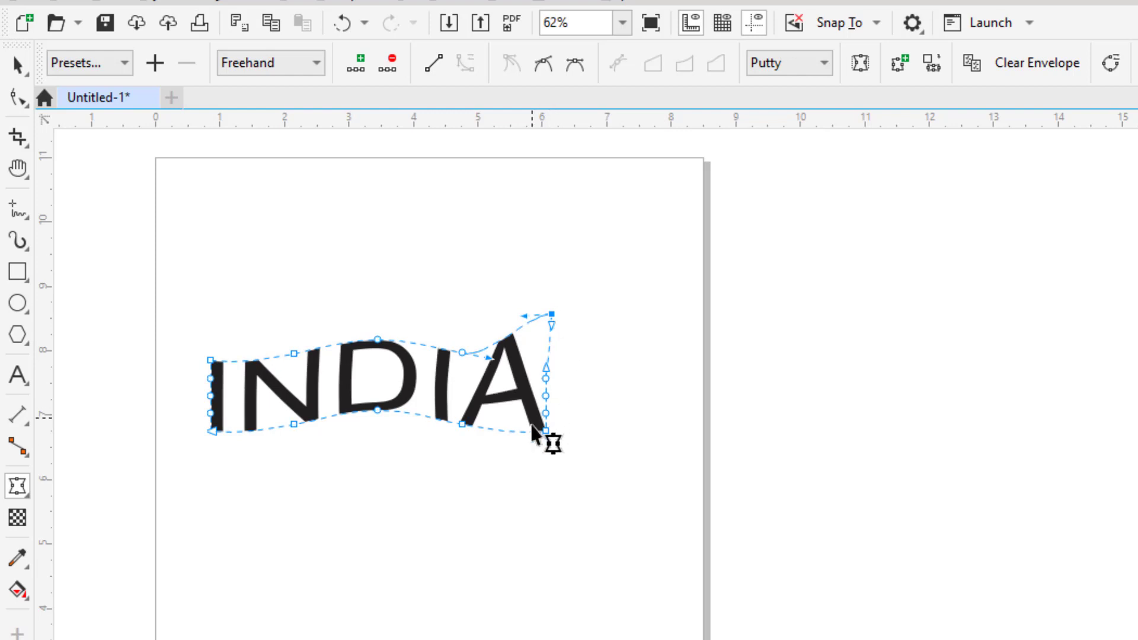
drag(545, 432, 553, 443)
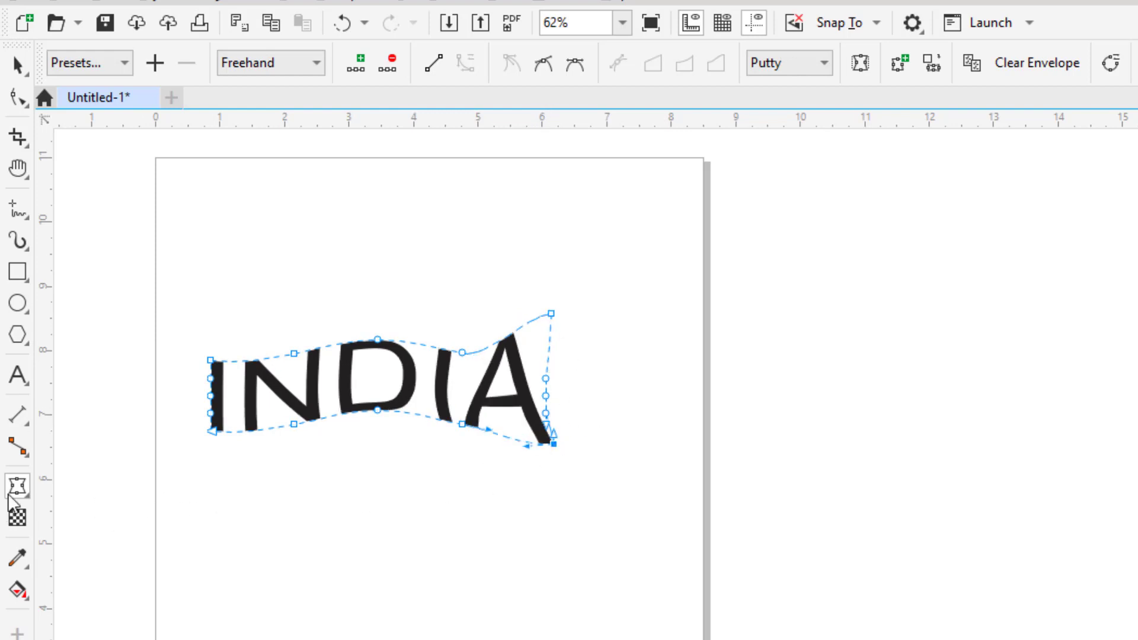
click(25, 493)
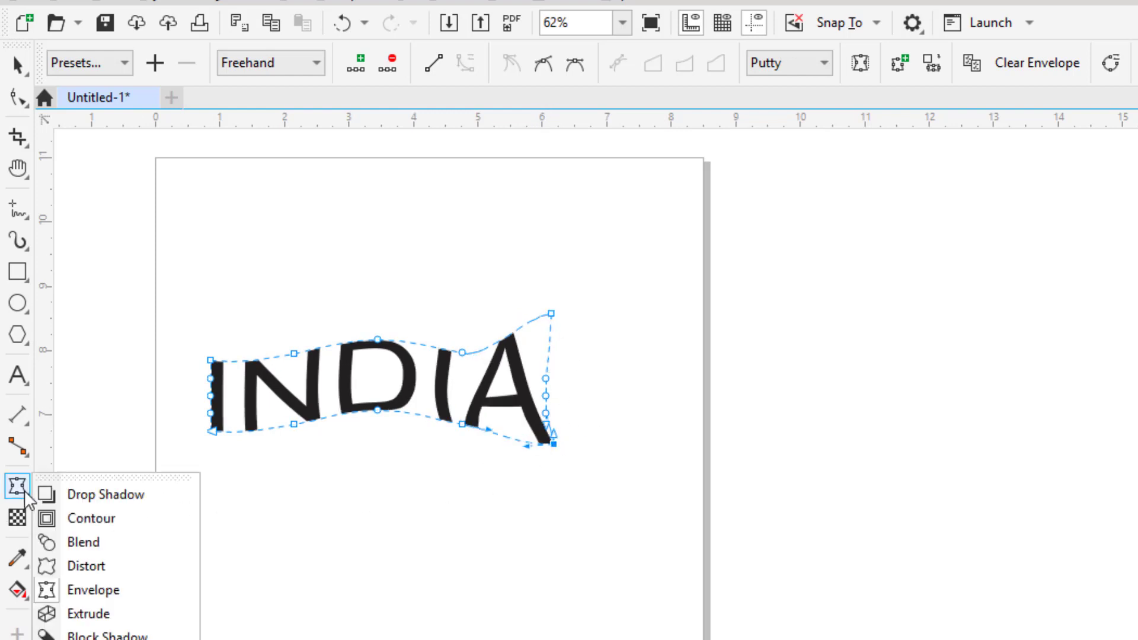